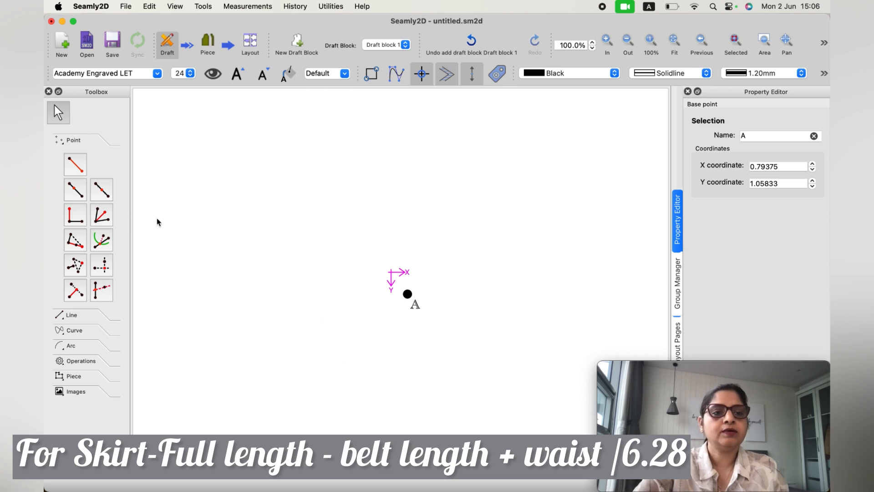
Draw a downward line from point A with a length of 45.25 cm at an angle of about 270.4°.
left_click(80, 171)
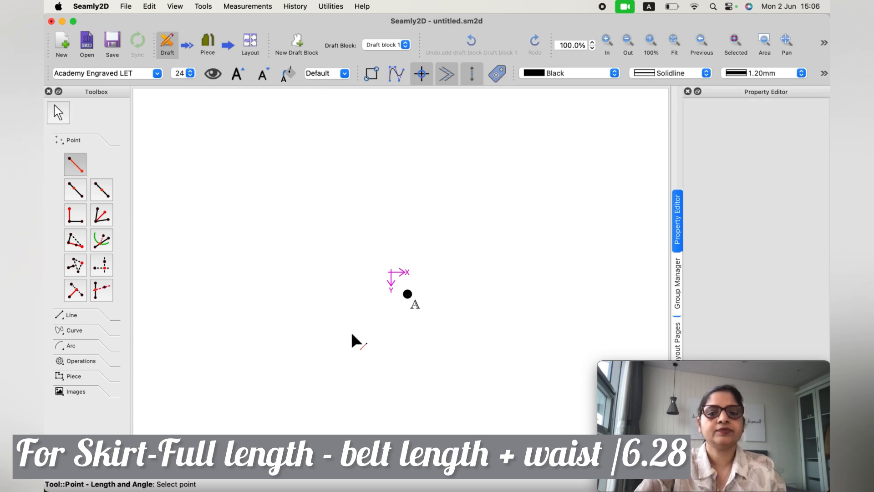
left_click(407, 295)
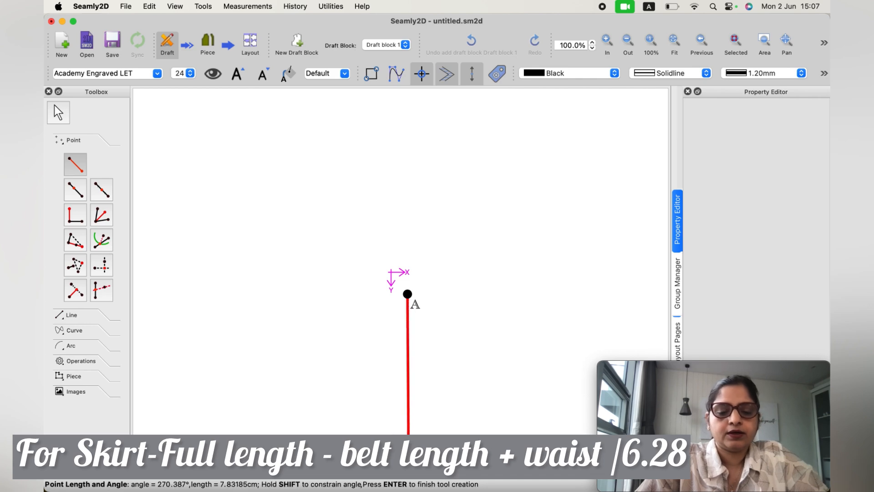
left_click(409, 455)
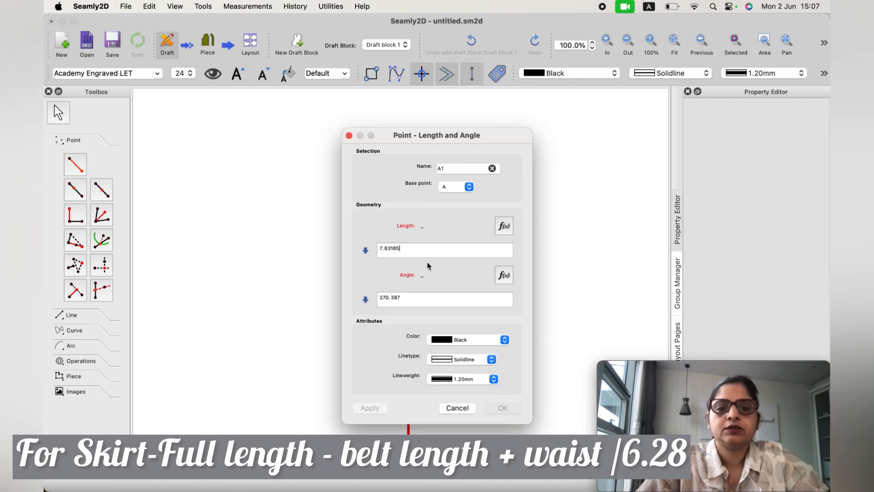
key("BackSpace")
key("BackSpace")
key("BackSpace")
key("BackSpace")
key("BackSpace")
key("BackSpace")
key("BackSpace")
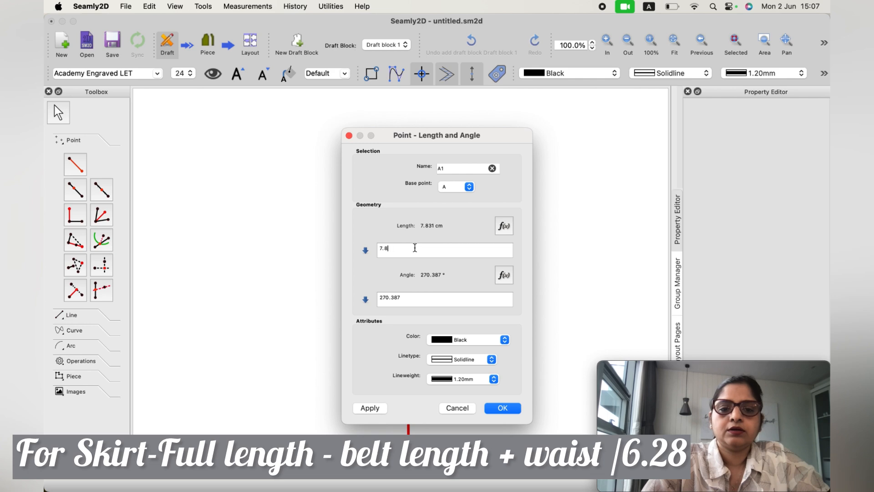
type("4")
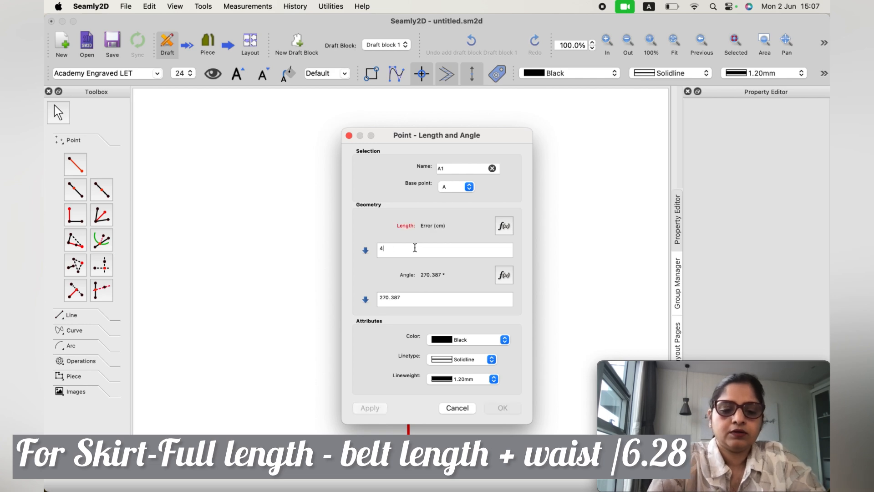
type("5.25")
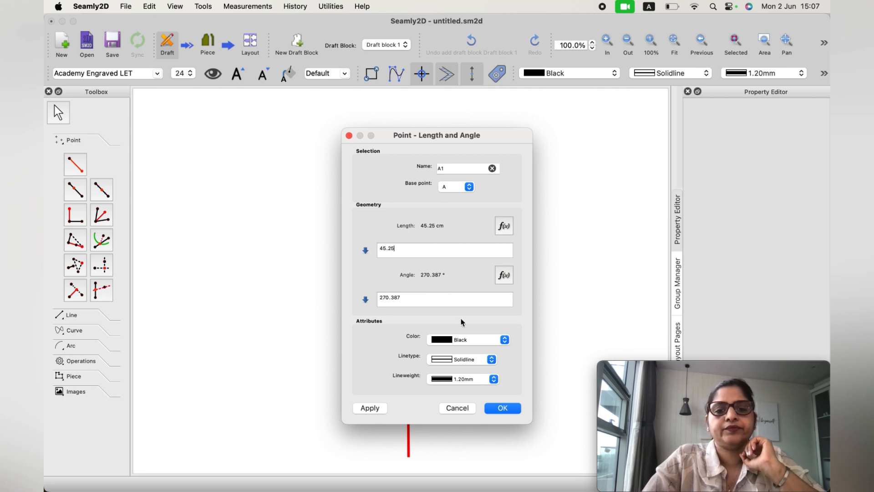
left_click(492, 408)
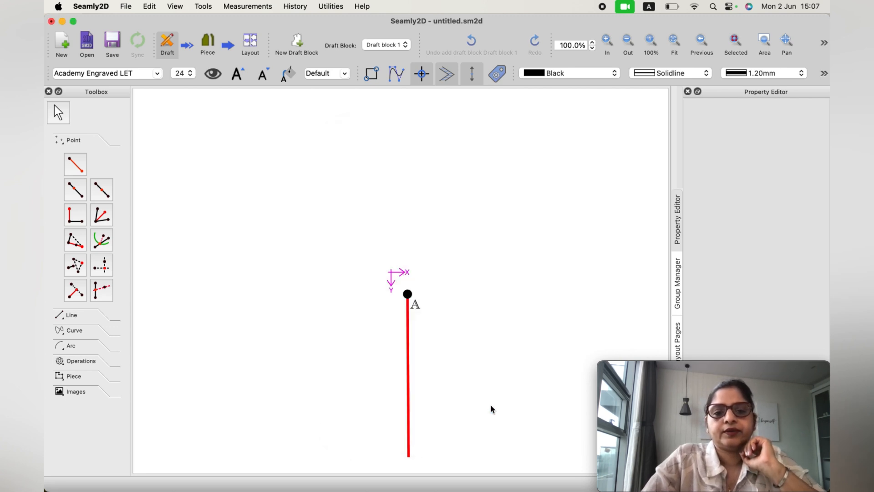
Draw a horizontal line to the right from point A with a length of 45.25 cm at an angle of 0°.
scroll(460, 324, "down", 5)
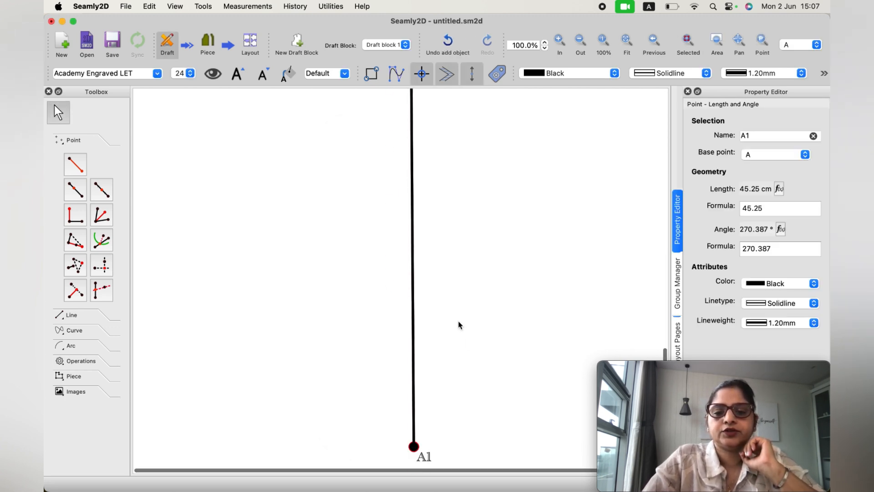
scroll(459, 327, "up", 5)
scroll(460, 330, "up", 5)
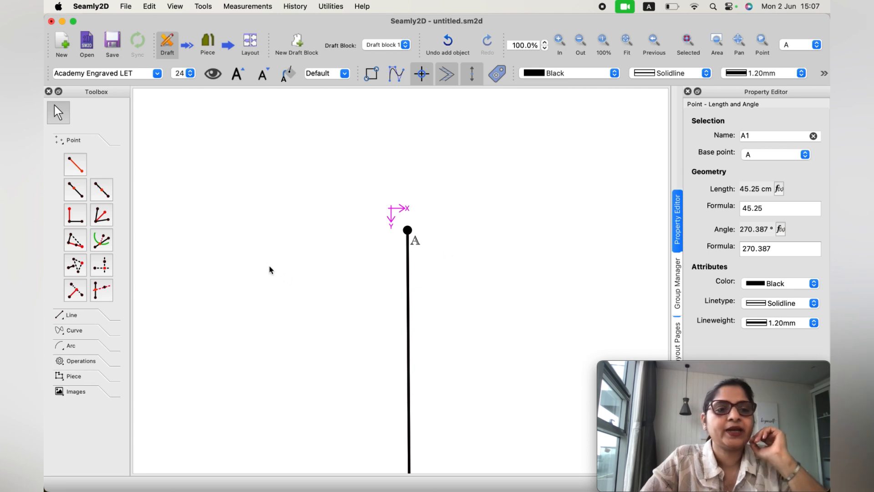
left_click(75, 168)
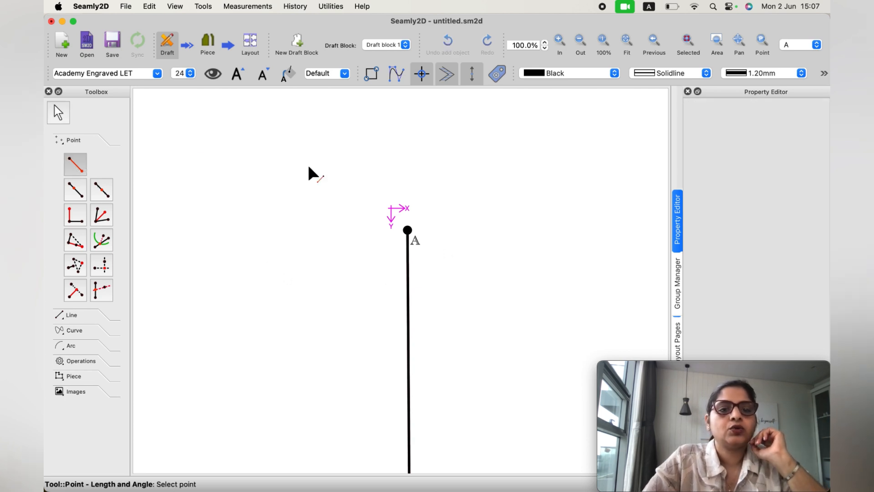
left_click(408, 229)
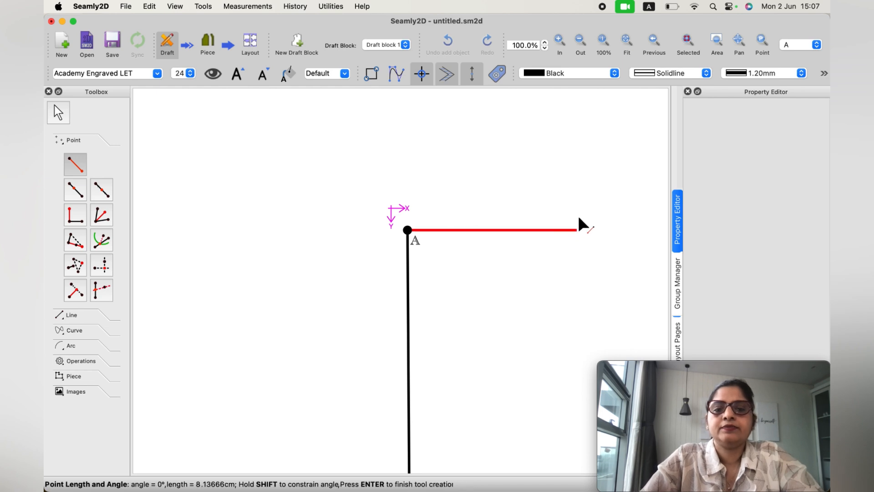
left_click(594, 213)
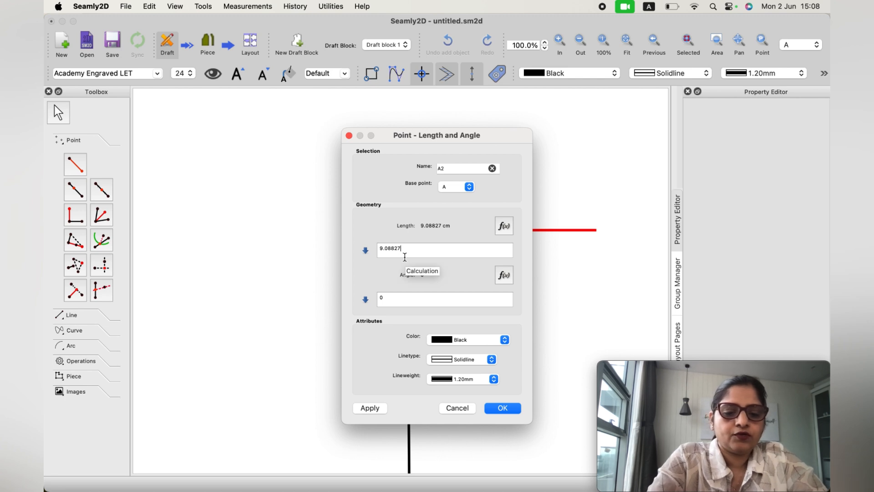
type("45.25")
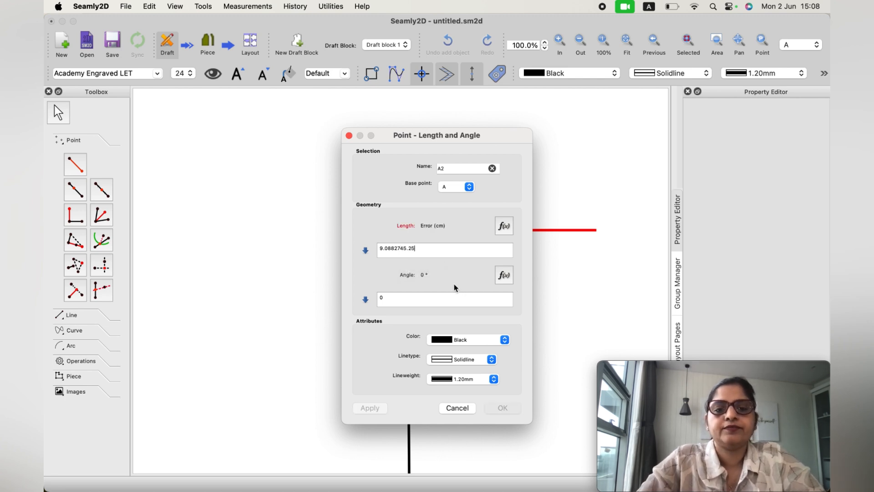
key("BackSpace")
key("BackSpace")
key("BackSpace")
key("BackSpace")
key("BackSpace")
key("BackSpace")
key("BackSpace")
key("BackSpace")
key("BackSpace")
key("BackSpace")
key("BackSpace")
key("BackSpace")
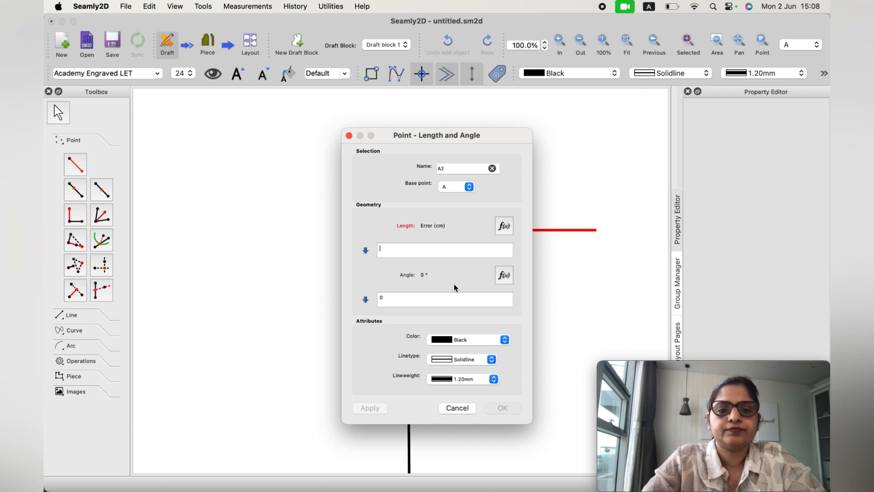
type("45")
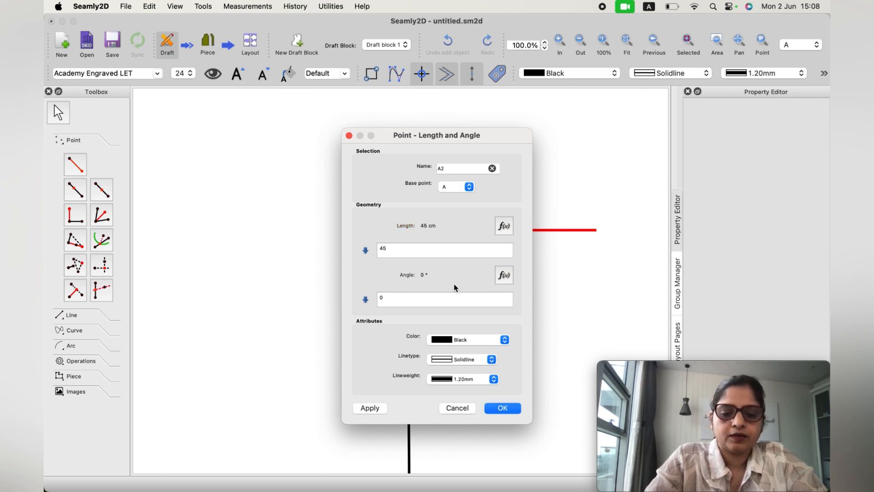
type(".25")
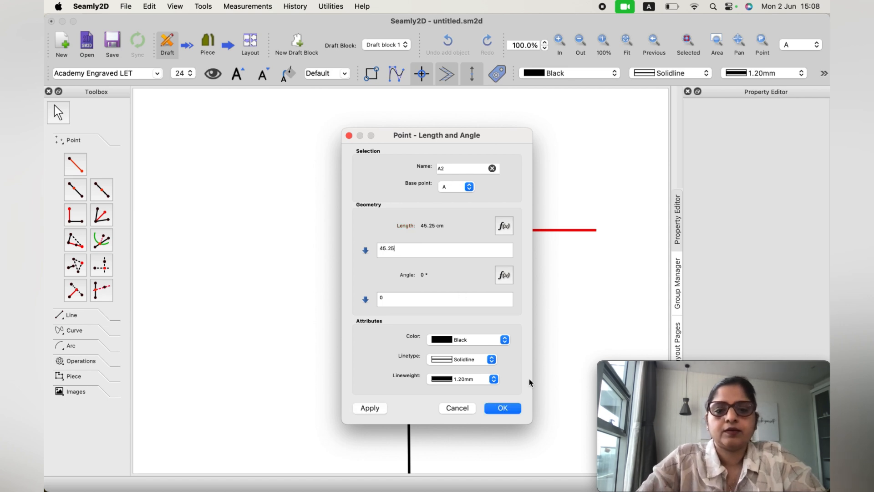
left_click(501, 408)
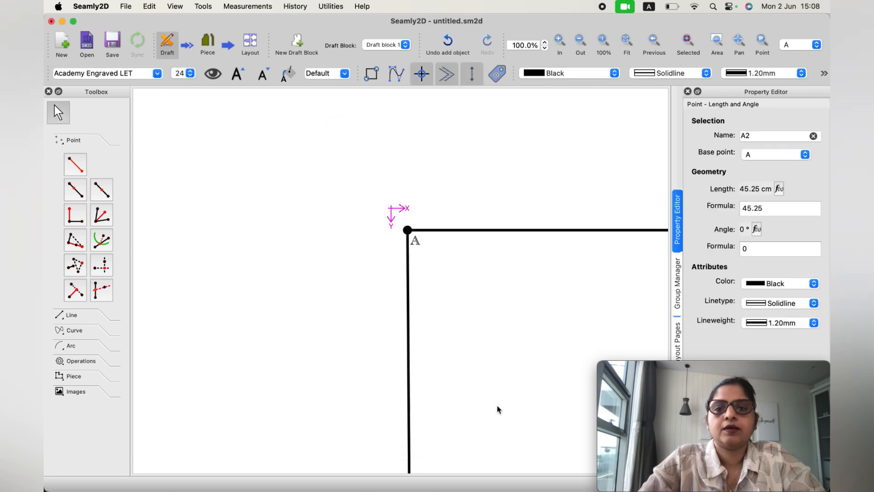
Create the waist arc centred on point A with a 5.25 cm radius, running from 270° to 360°.
left_click(627, 40)
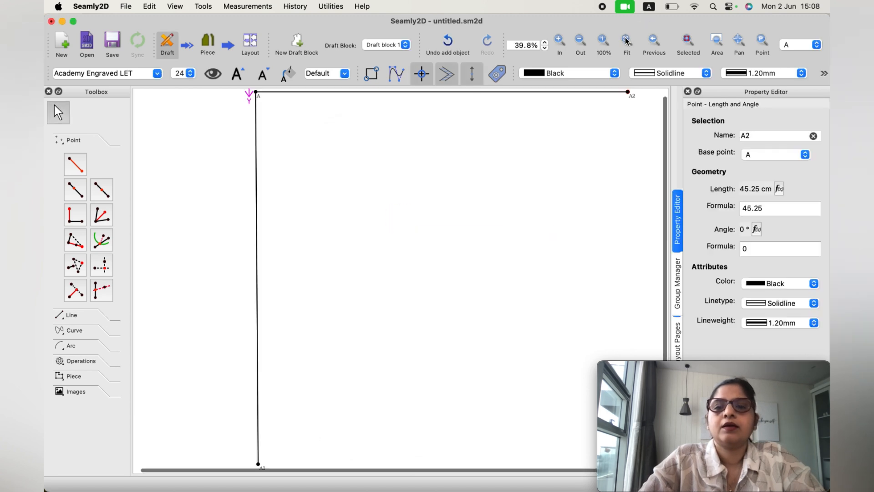
left_click(579, 40)
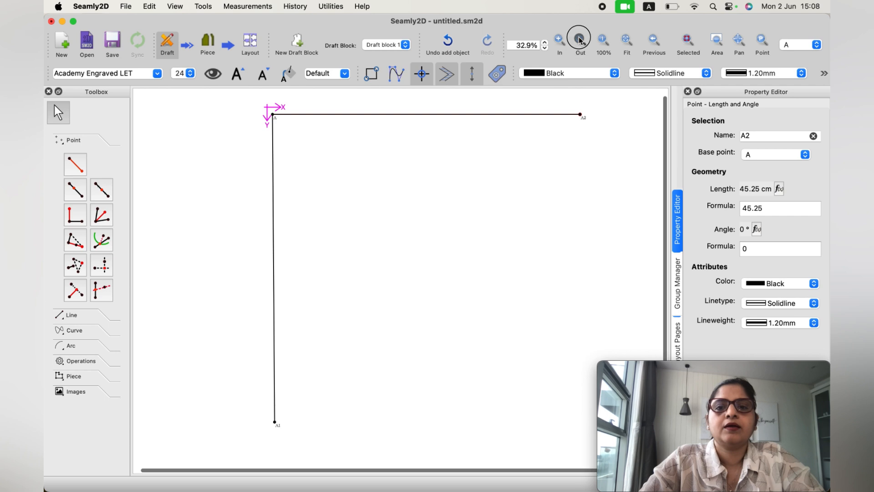
left_click(580, 40)
left_click(580, 40)
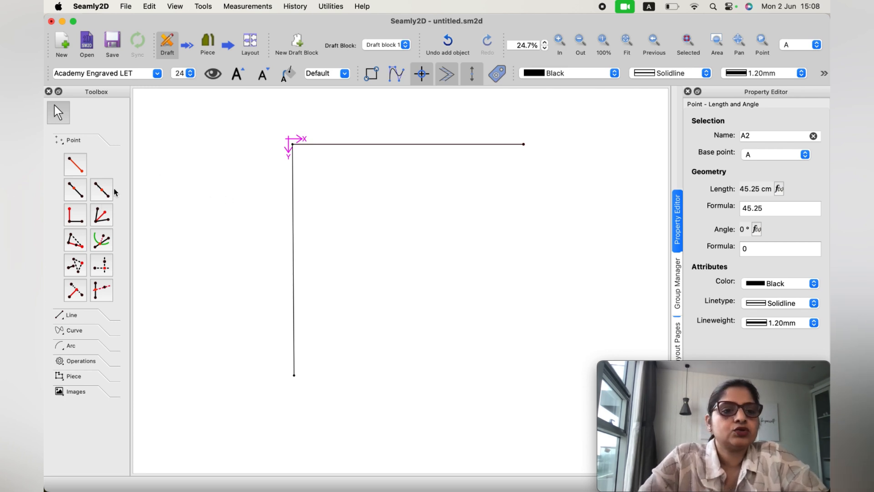
left_click(69, 347)
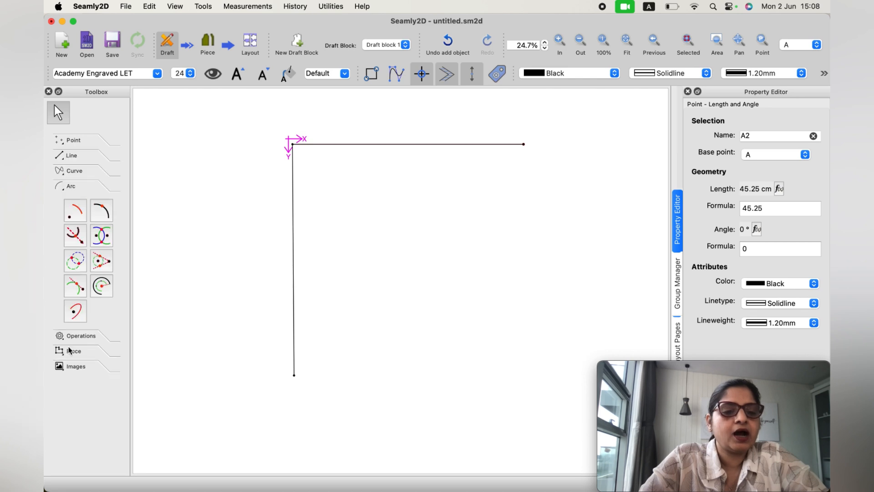
left_click(69, 218)
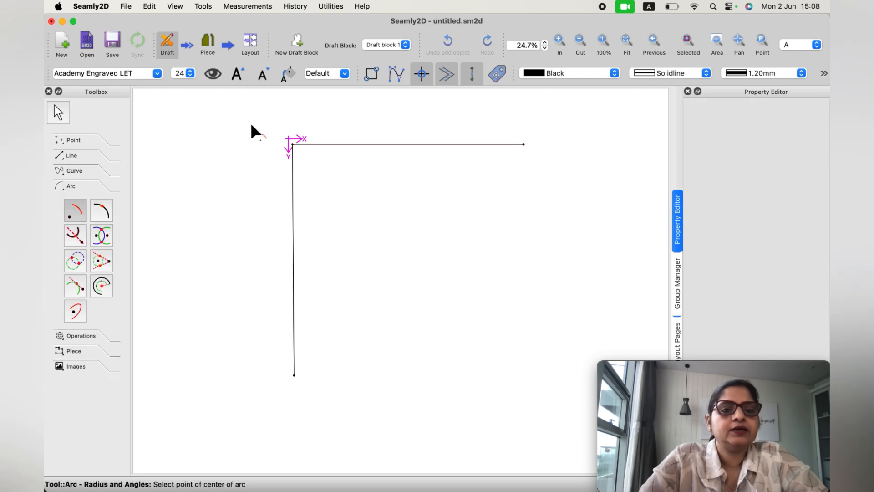
left_click(292, 145)
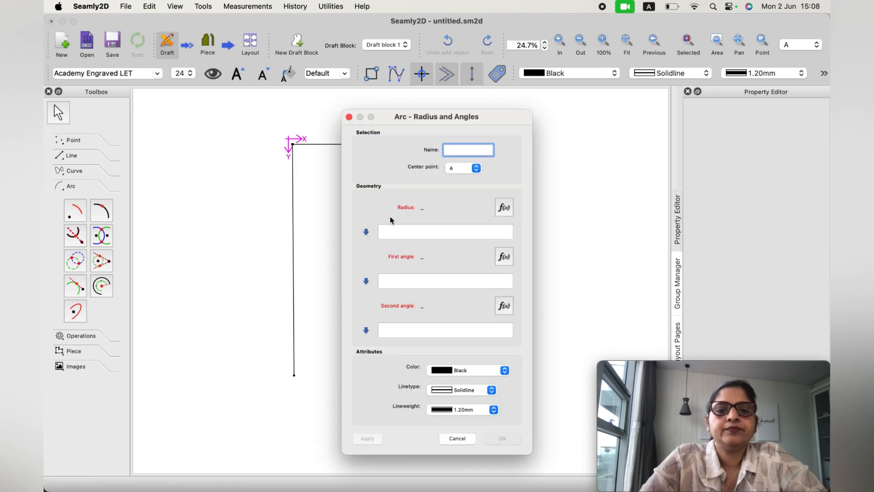
left_click(390, 233)
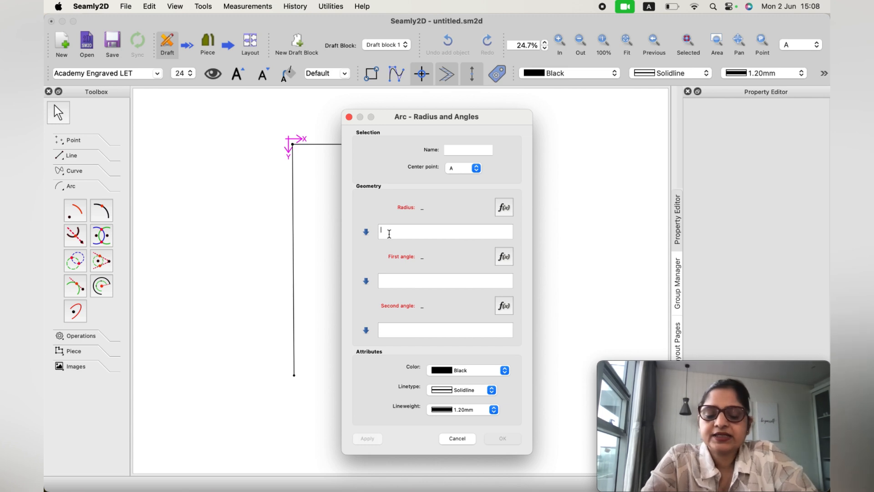
type("5.")
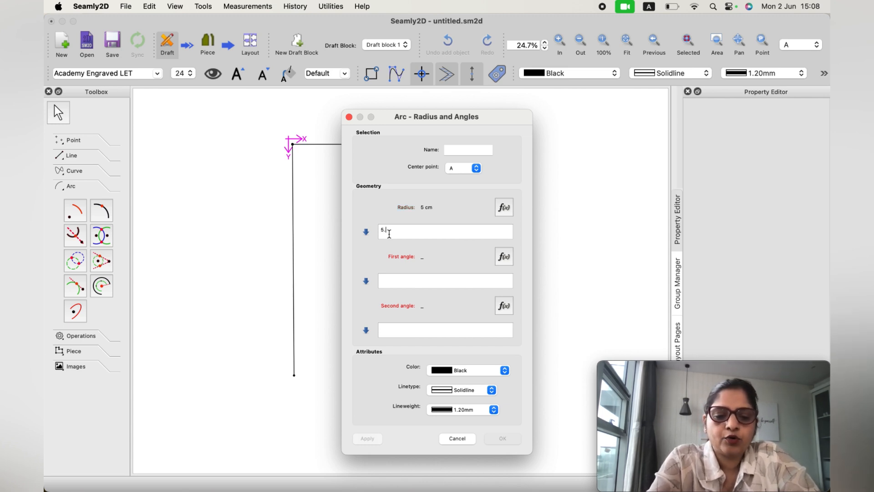
type("25")
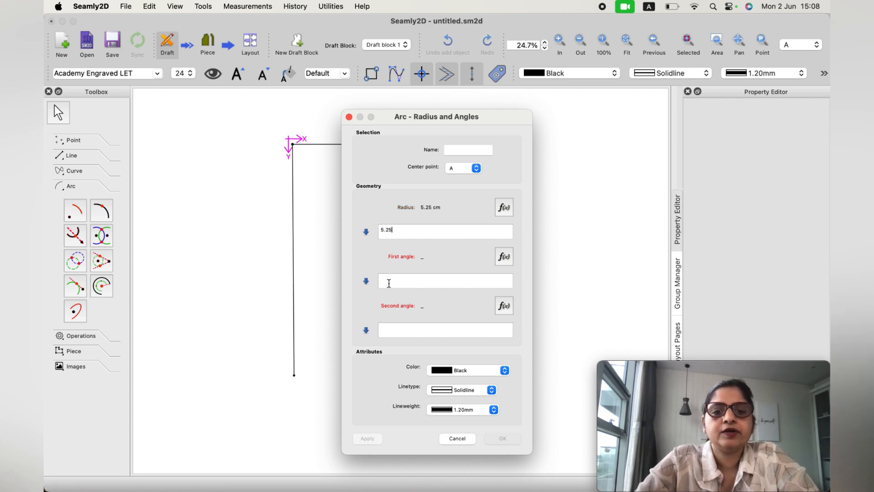
left_click(389, 282)
type("270")
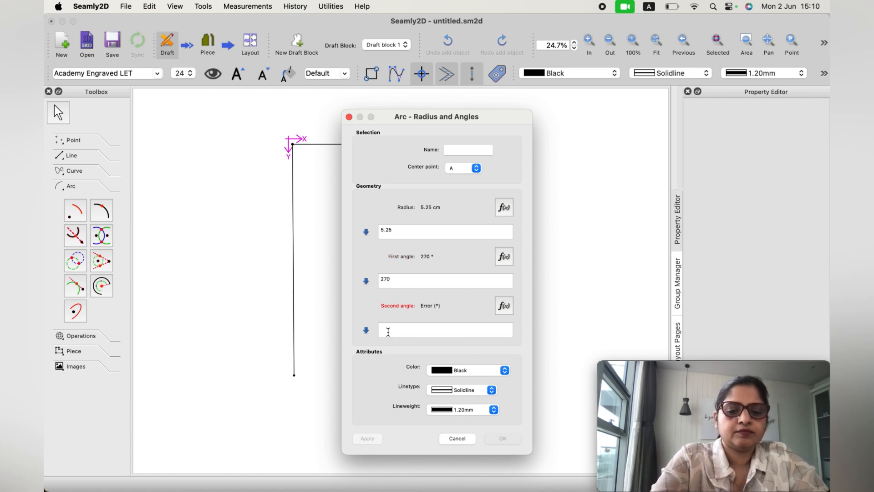
type("360")
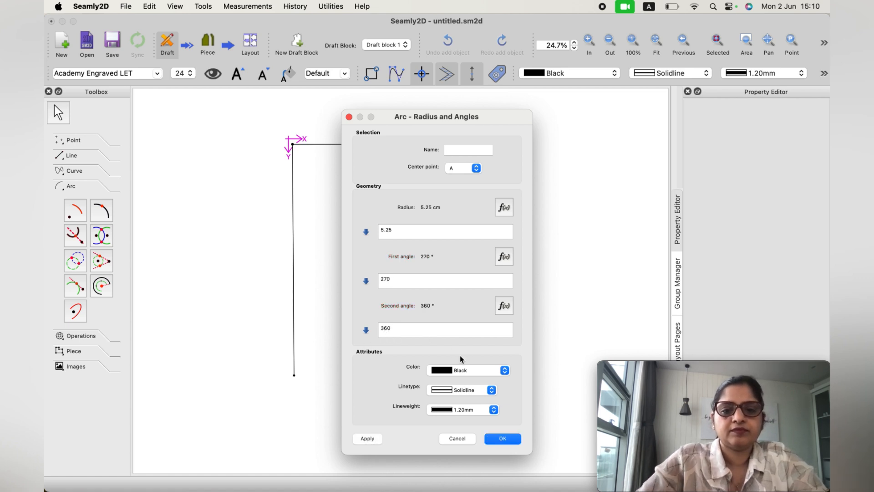
left_click(502, 438)
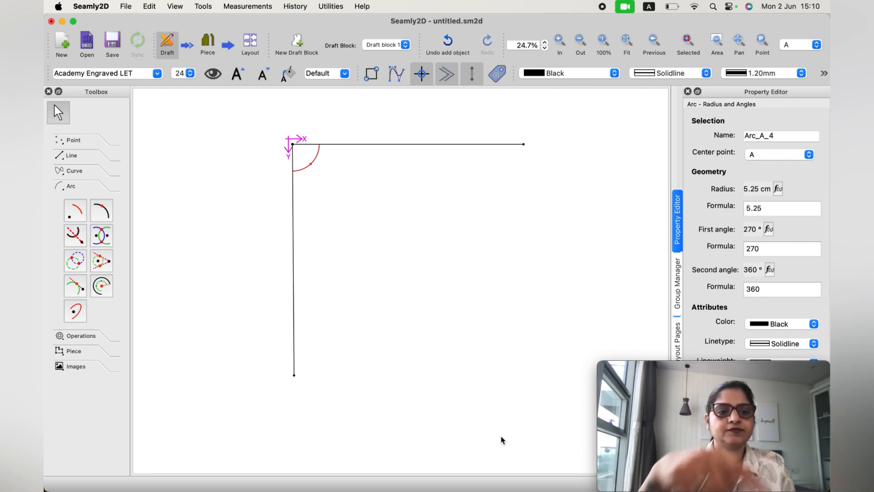
Create the hem arc centred on point A with a 45.25 cm radius, running from 270° to 360°.
left_click(75, 209)
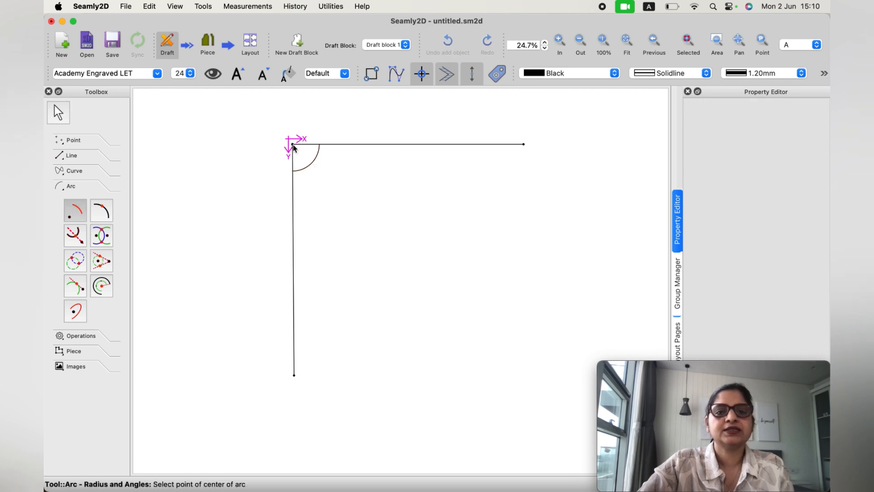
left_click(293, 144)
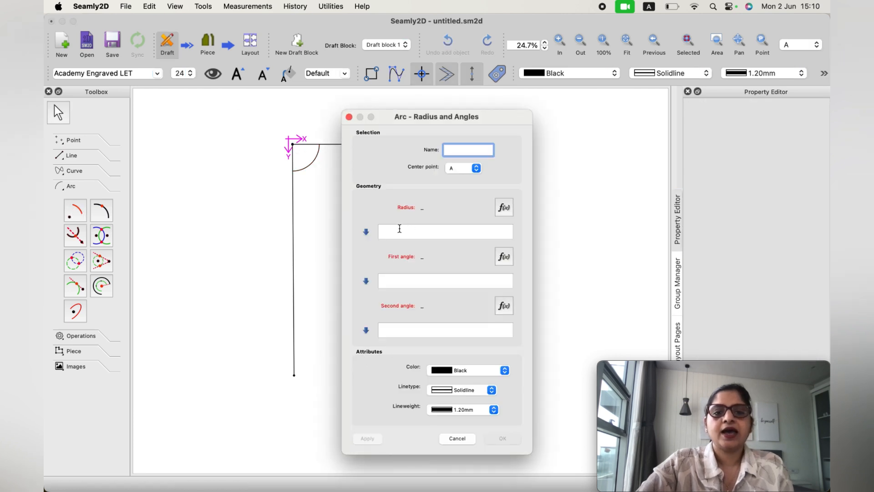
left_click(390, 231)
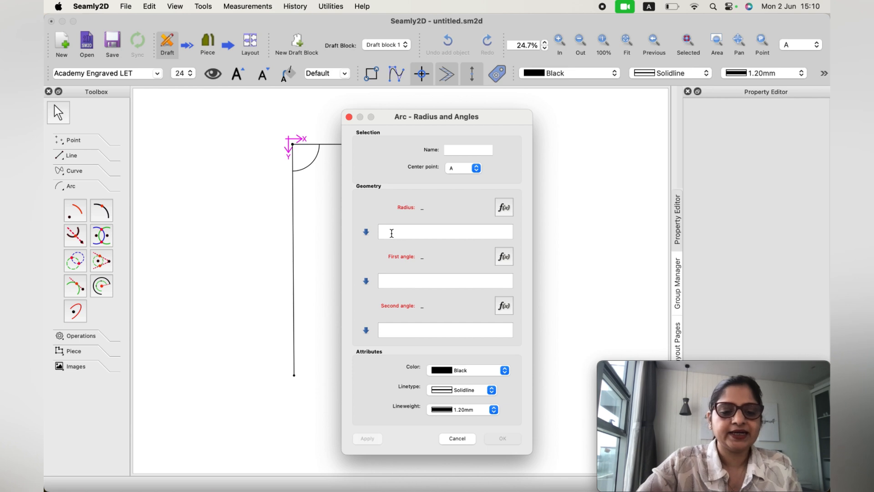
type("45")
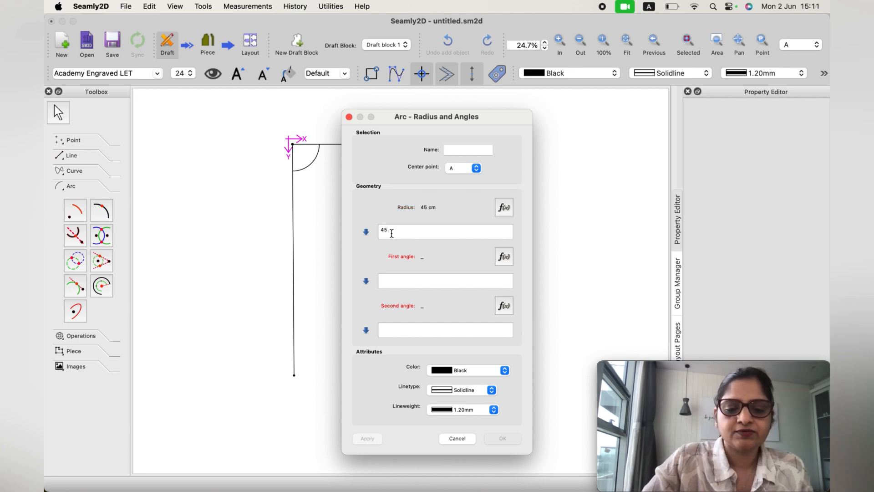
type(".25")
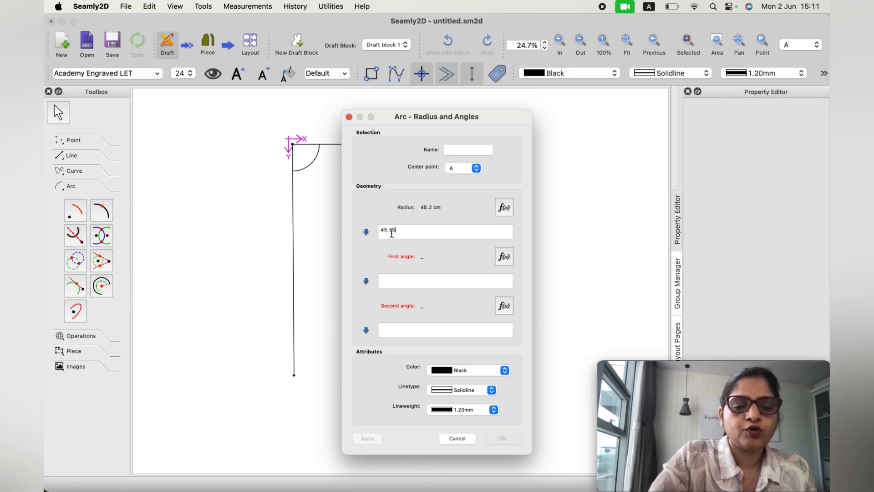
left_click(403, 282)
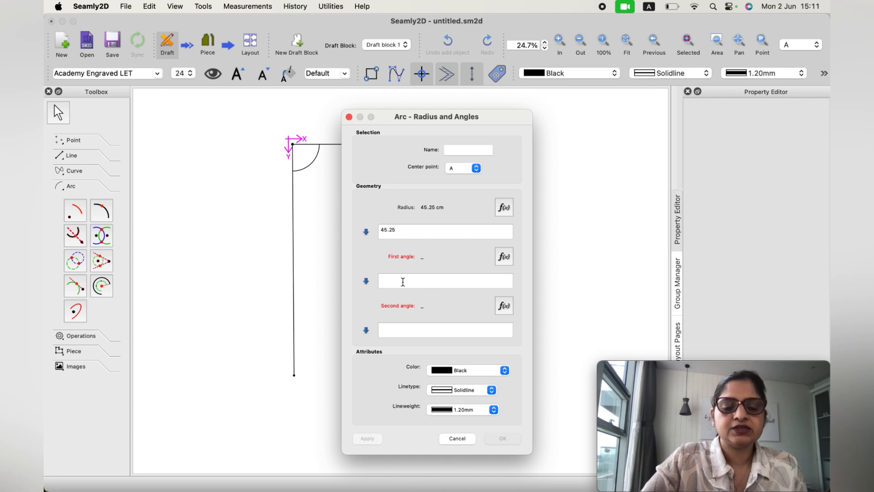
type("2")
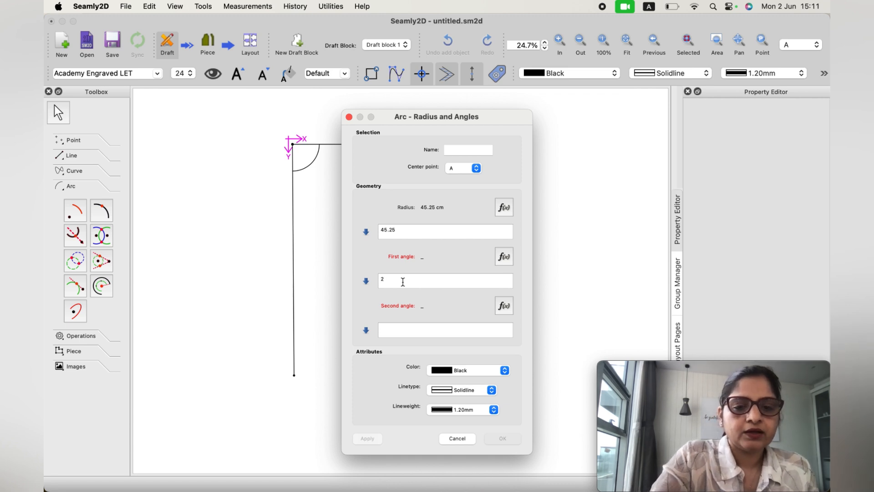
type("70")
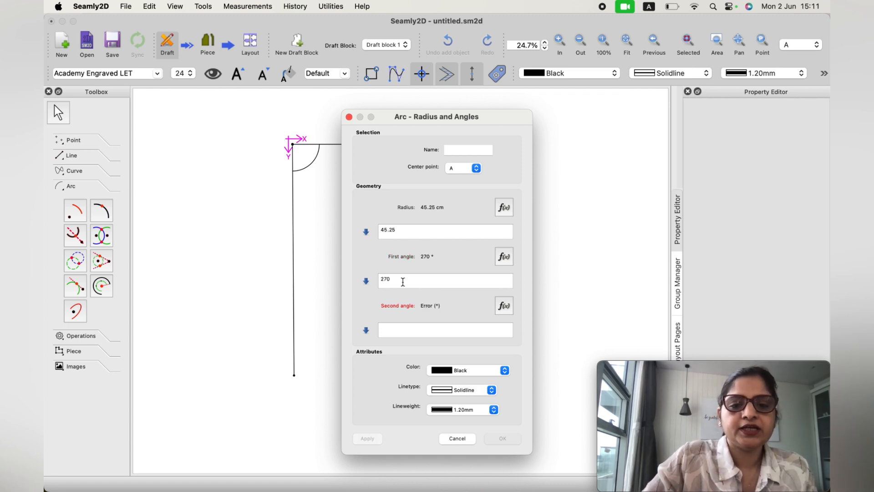
left_click(396, 331)
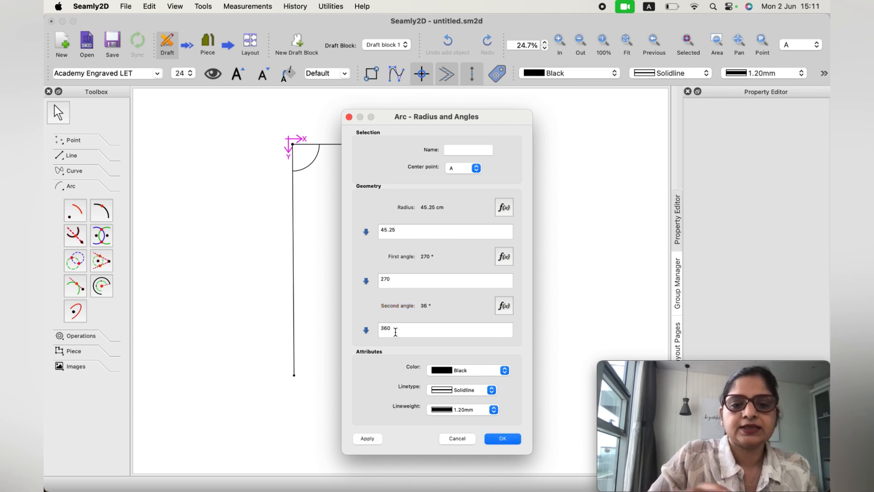
left_click(503, 439)
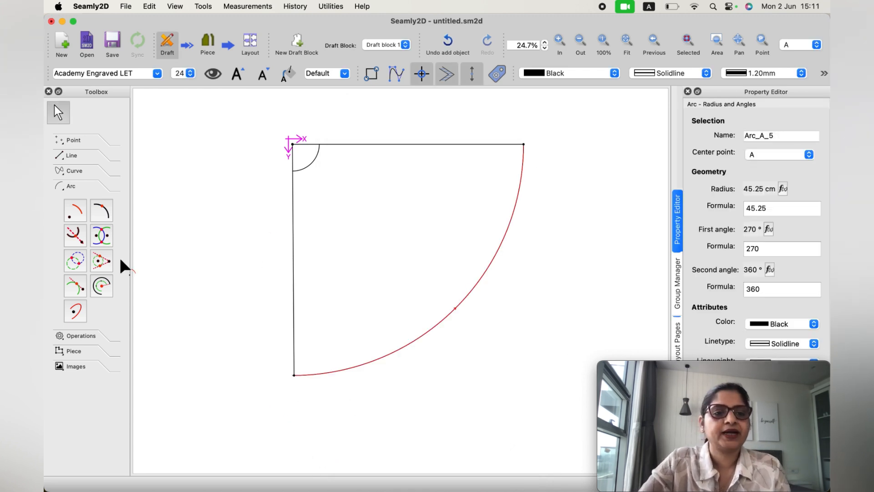
Construct an Intersect XY point using the horizontal line's outer end for X and the vertical line's lower end for Y.
left_click(69, 142)
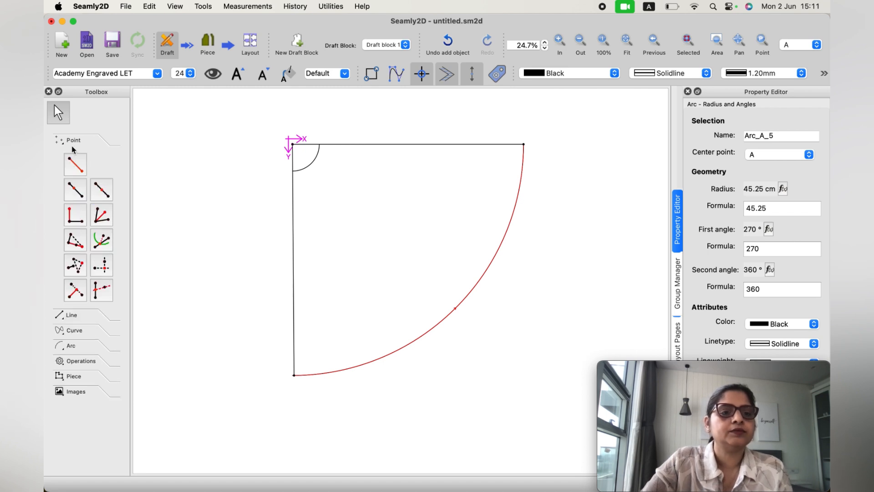
left_click(101, 266)
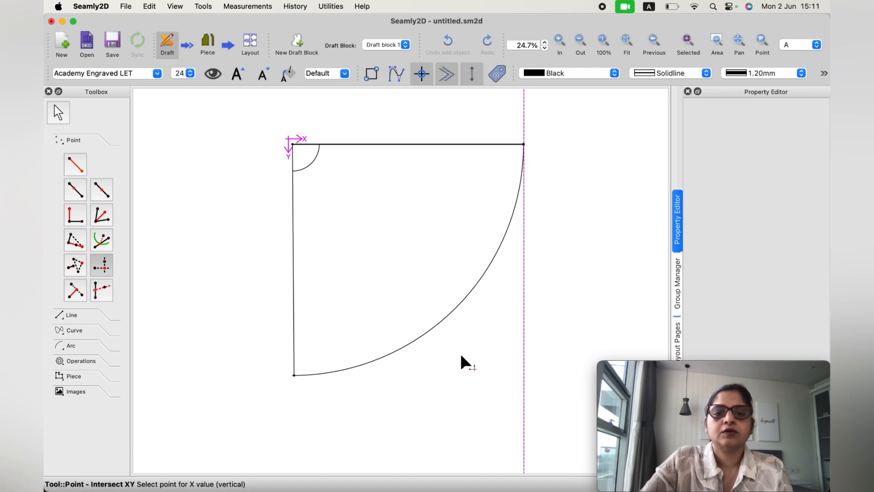
left_click(295, 375)
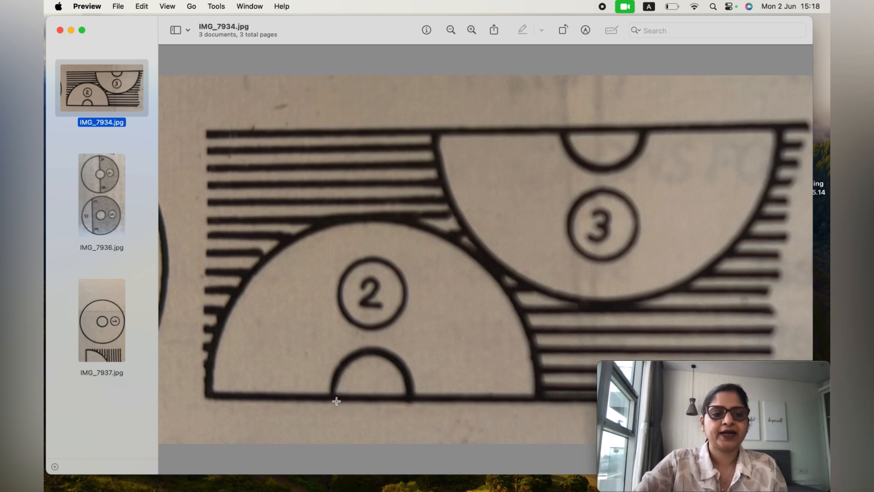
In Preview, select the reference image IMG_7936.jpg showing the two full-circle skirt layouts.
left_click(108, 191)
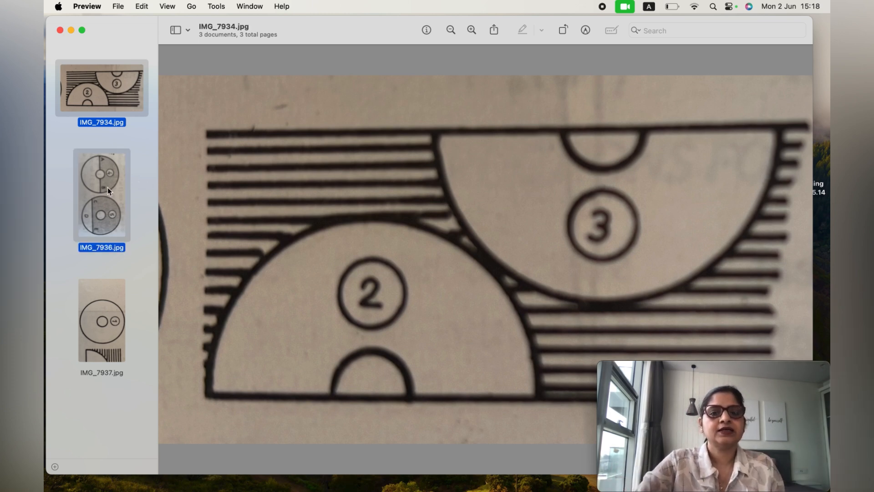